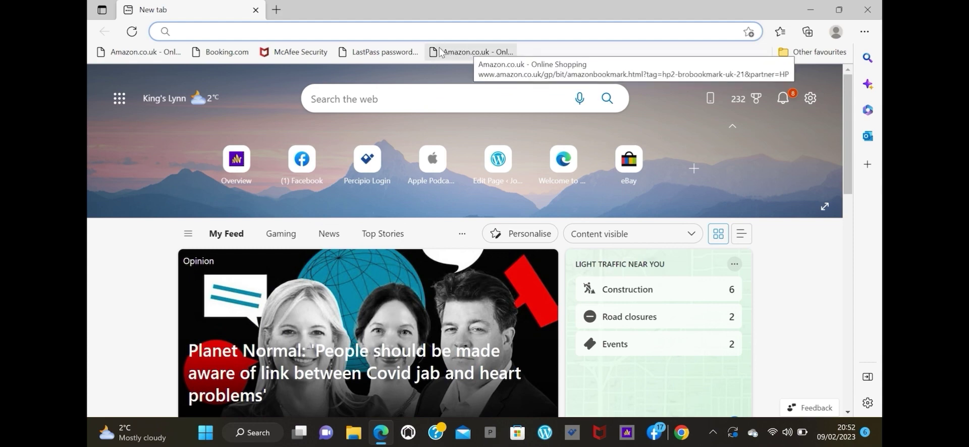
Search Bing for 'nursing and midwifery council' from the Edge address bar
{"action": "type", "text": "n"}
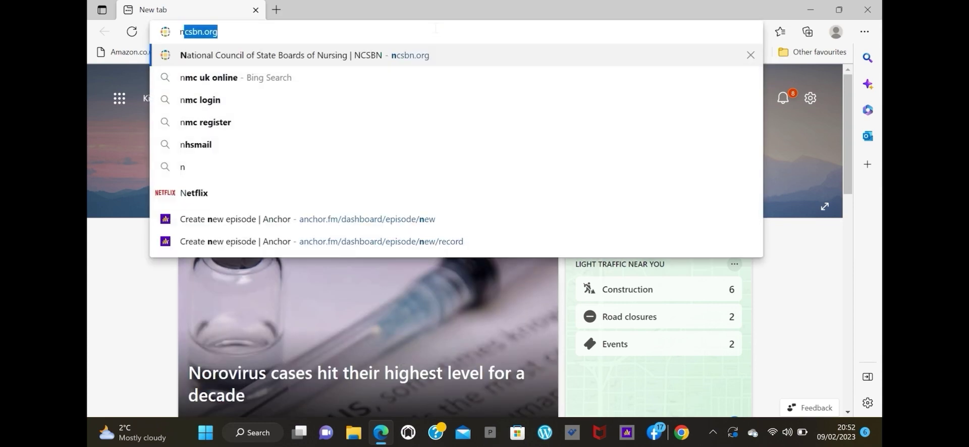
{"action": "type", "text": "ursing a"}
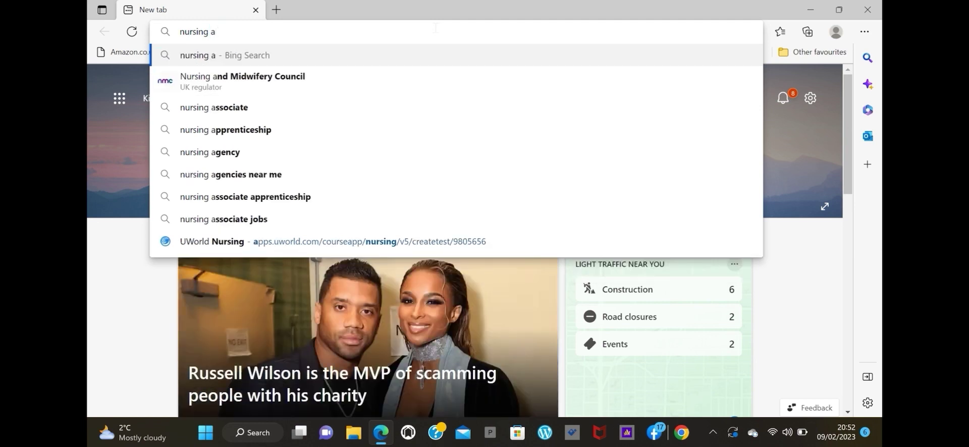
{"action": "left_click", "coordinate": [341, 96]}
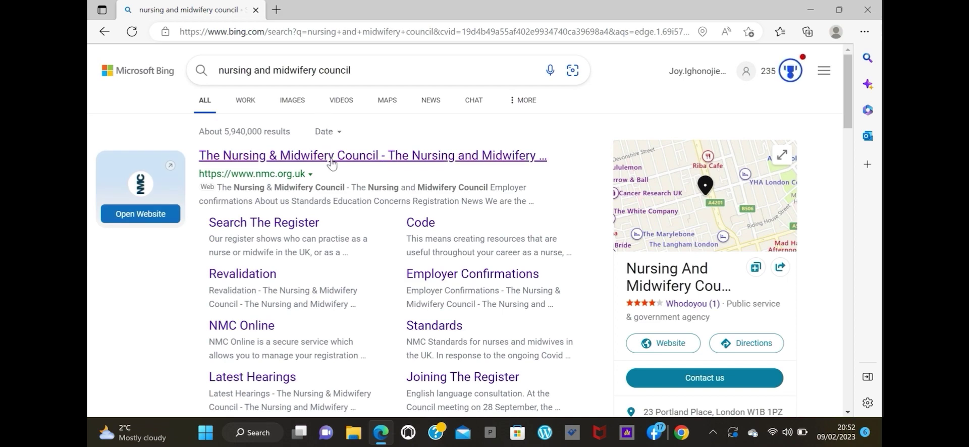
Open nmc.org.uk from the results and browse its About us, Education and Registration menus
{"action": "left_click", "coordinate": [332, 156]}
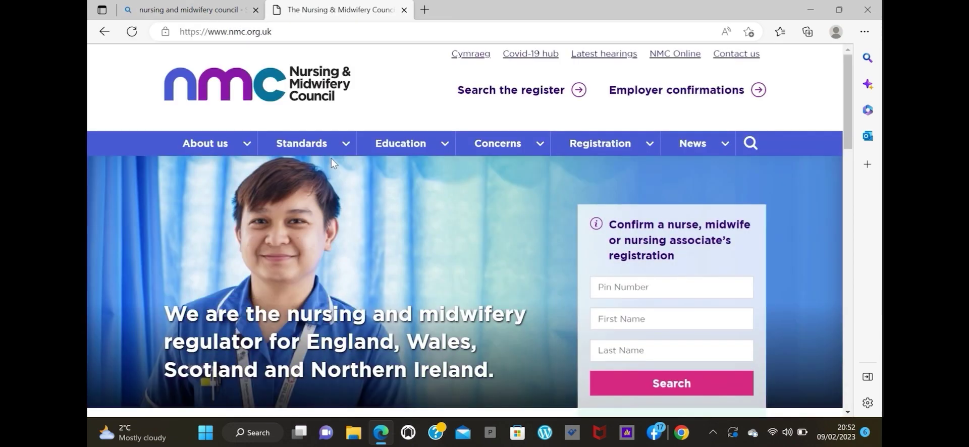
{"action": "mouse_move", "coordinate": [240, 143]}
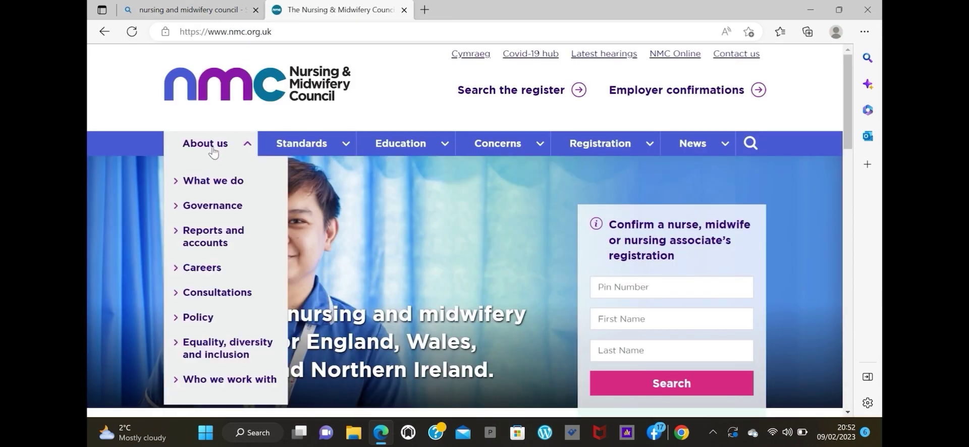
{"action": "mouse_move", "coordinate": [320, 148]}
{"action": "mouse_move", "coordinate": [410, 147]}
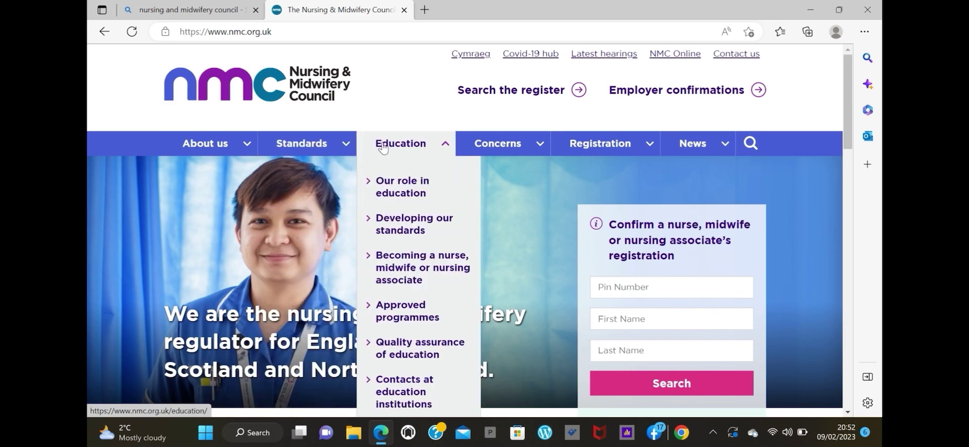
{"action": "mouse_move", "coordinate": [494, 136]}
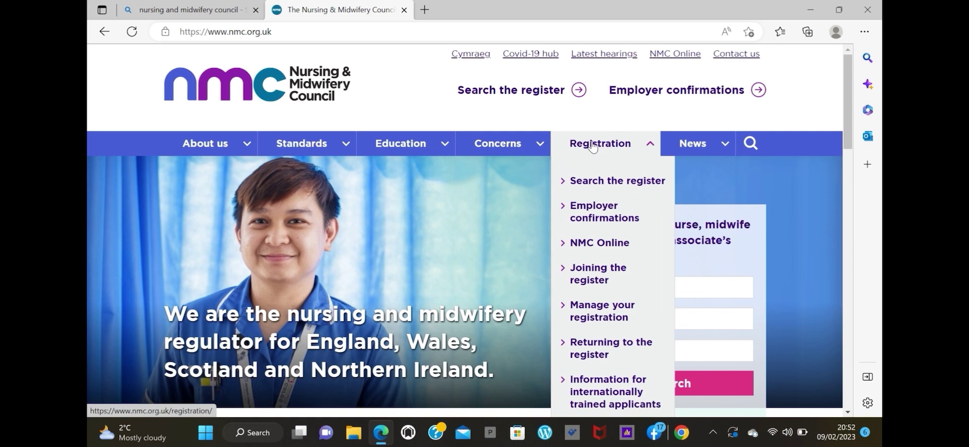
{"action": "mouse_move", "coordinate": [641, 146]}
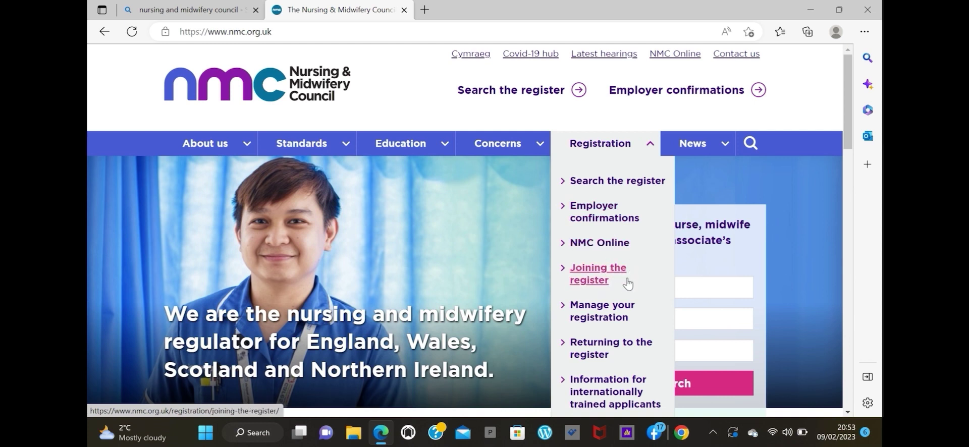
Go from Registration > Joining the register to the 'Register as a nurse or midwife' page
{"action": "left_click", "coordinate": [595, 281]}
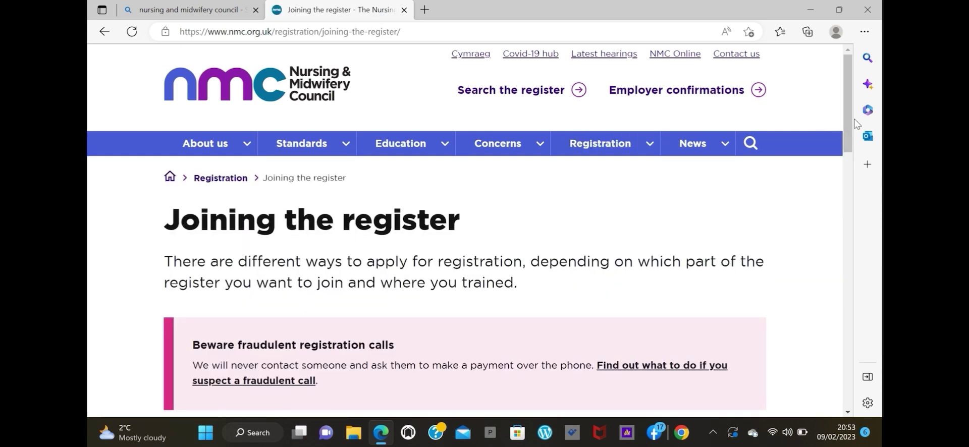
{"action": "left_click_drag", "start_coordinate": [850, 120], "coordinate": [843, 212]}
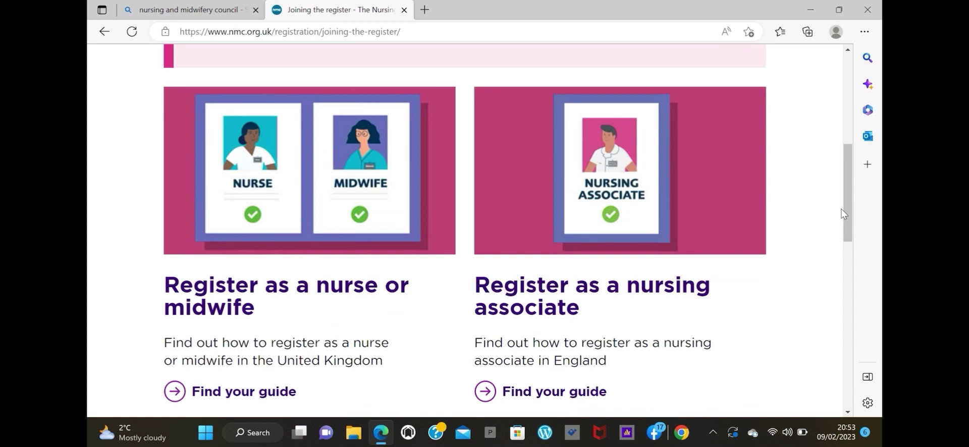
{"action": "left_click", "coordinate": [283, 295]}
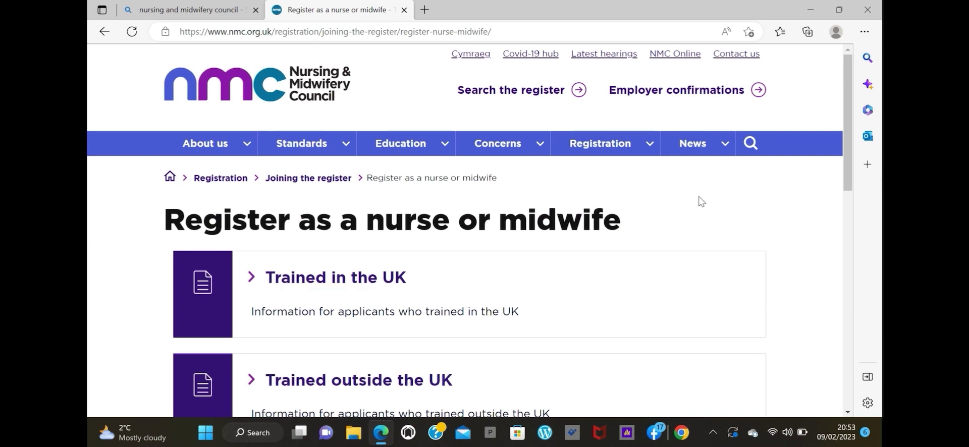
{"action": "left_click_drag", "start_coordinate": [846, 159], "coordinate": [845, 212]}
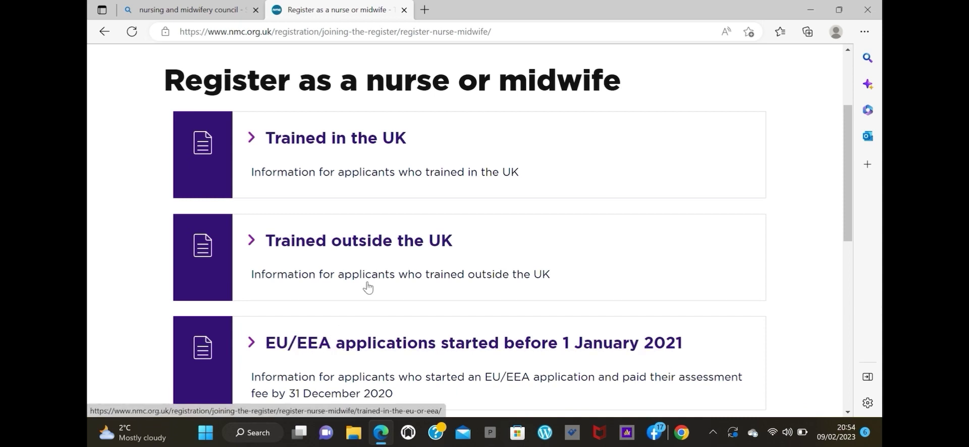
Open 'Trained outside the UK' and its 'Find out how to join the register' step-by-step guide
{"action": "left_click", "coordinate": [373, 249]}
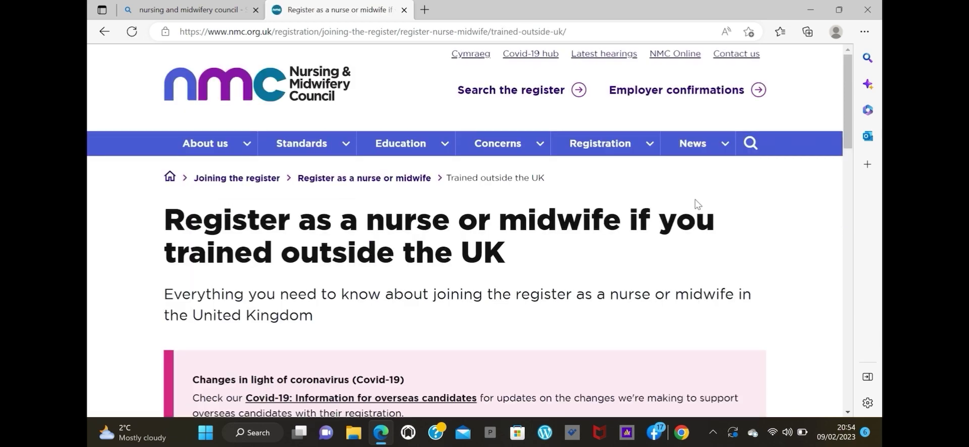
{"action": "left_click_drag", "start_coordinate": [848, 134], "coordinate": [862, 245]}
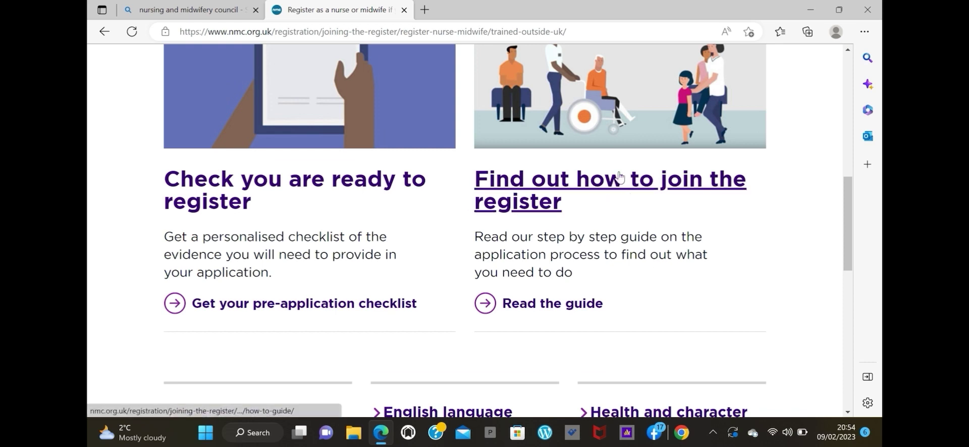
{"action": "left_click", "coordinate": [576, 184]}
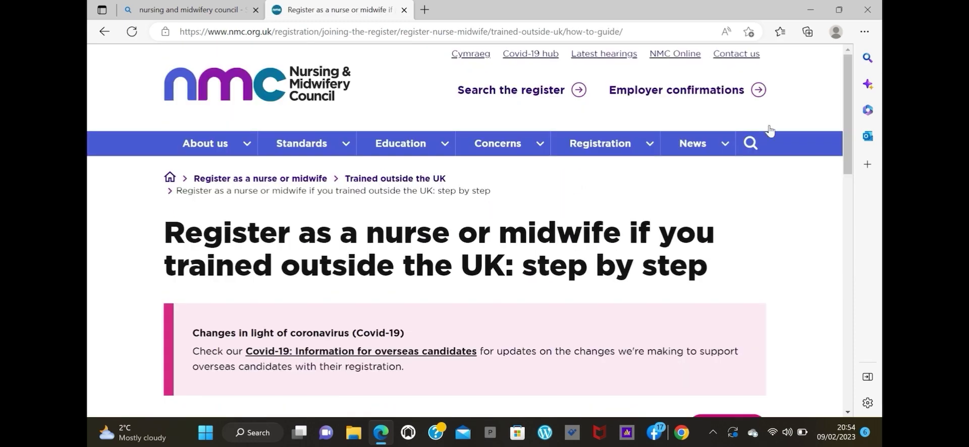
Expand step 2, open 'Begin your application' and launch the online overseas application
{"action": "left_click_drag", "start_coordinate": [856, 101], "coordinate": [874, 214]}
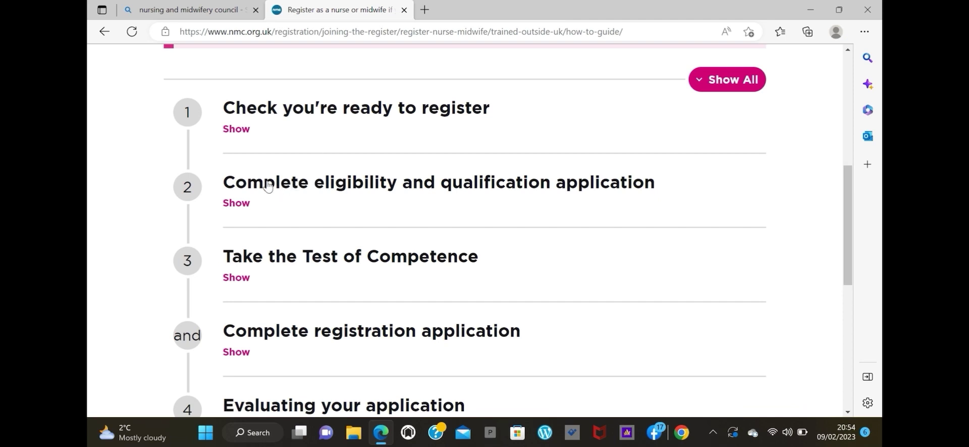
{"action": "left_click", "coordinate": [236, 205]}
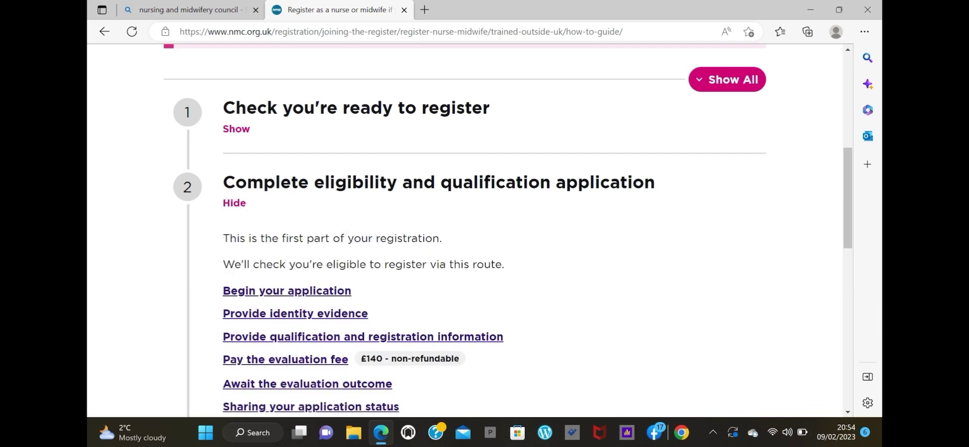
{"action": "left_click", "coordinate": [338, 293]}
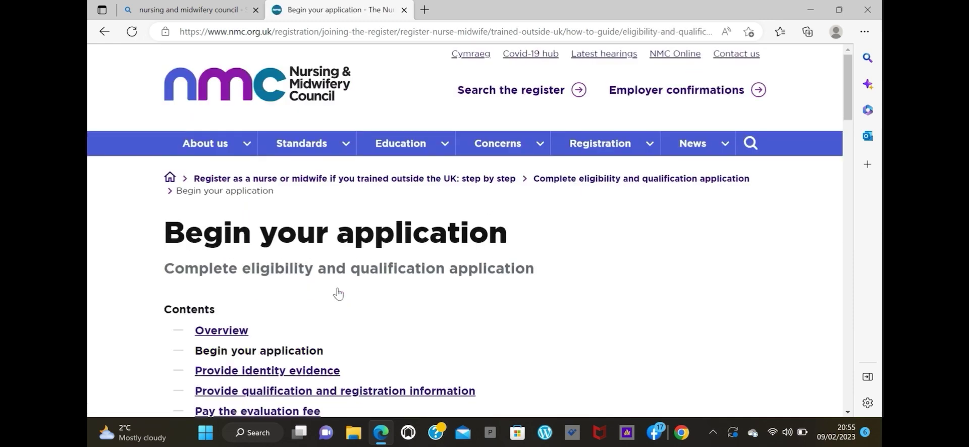
{"action": "scroll", "coordinate": [845, 90], "scroll_direction": "down", "scroll_amount": 3}
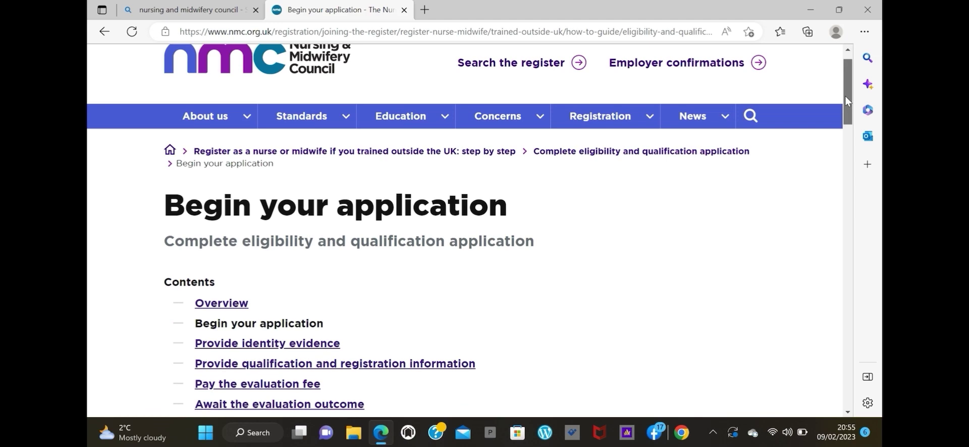
{"action": "scroll", "coordinate": [853, 130], "scroll_direction": "down", "scroll_amount": 5}
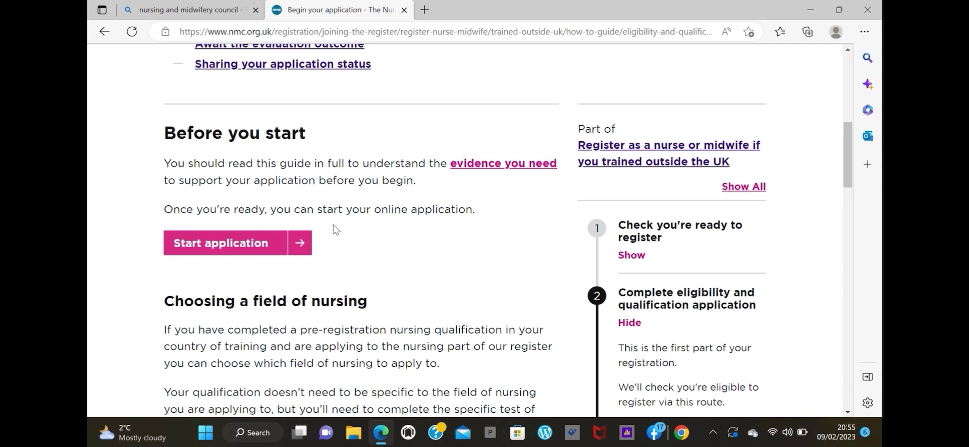
{"action": "left_click", "coordinate": [256, 245]}
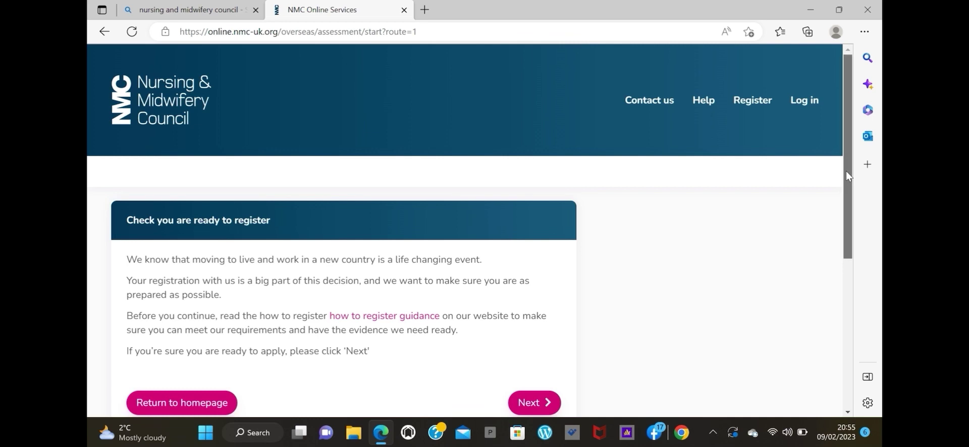
Pass the readiness check and apply as a nurse in the Registered Nurse - Adult field
{"action": "scroll", "coordinate": [846, 176], "scroll_direction": "down", "scroll_amount": 2}
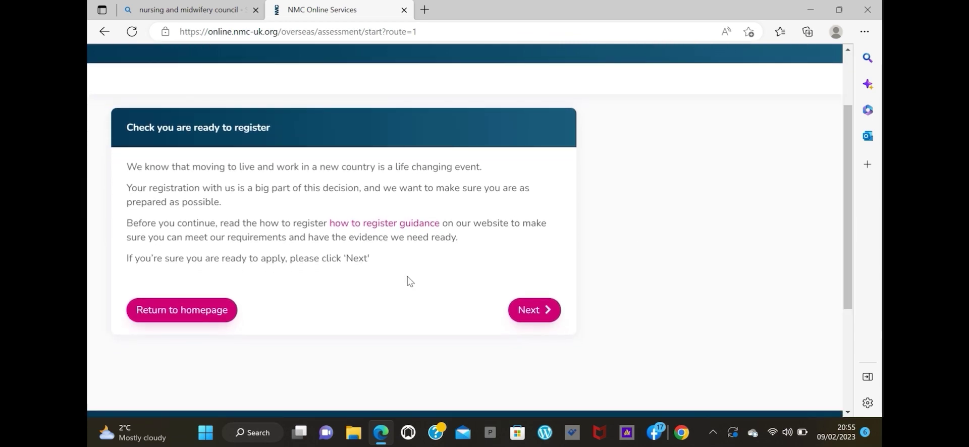
{"action": "left_click", "coordinate": [528, 311]}
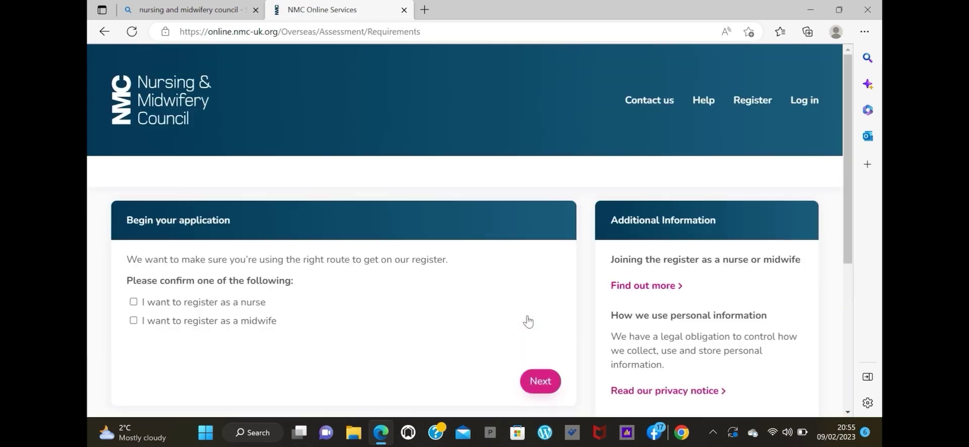
{"action": "left_click_drag", "start_coordinate": [851, 172], "coordinate": [850, 213]}
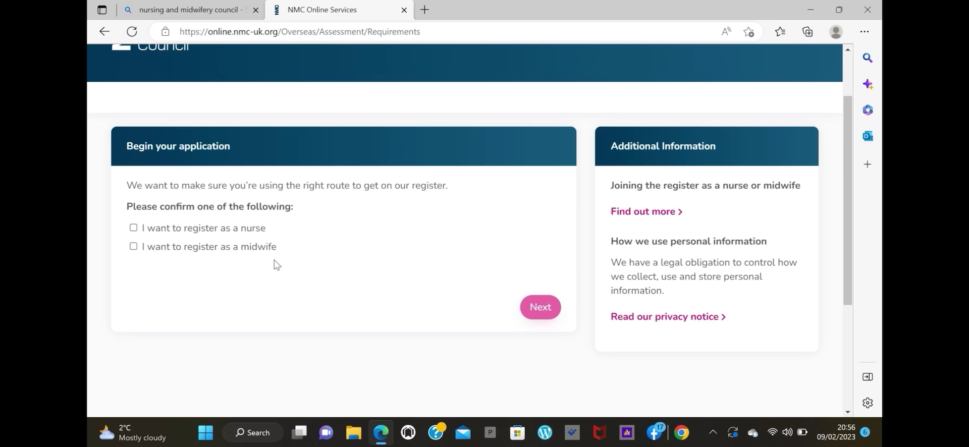
{"action": "left_click", "coordinate": [134, 228]}
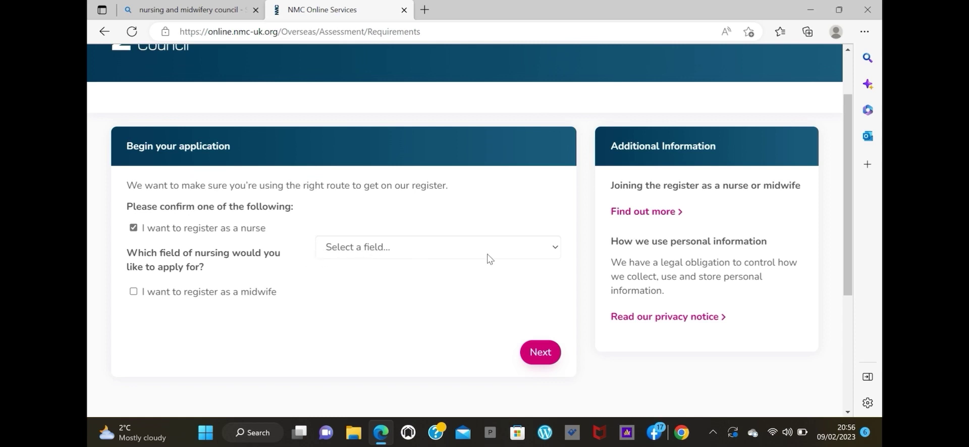
{"action": "left_click", "coordinate": [518, 255]}
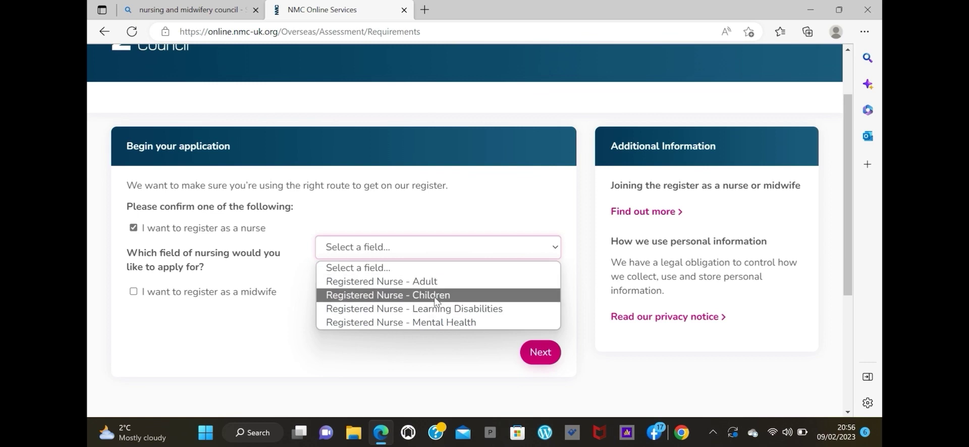
{"action": "left_click", "coordinate": [436, 281]}
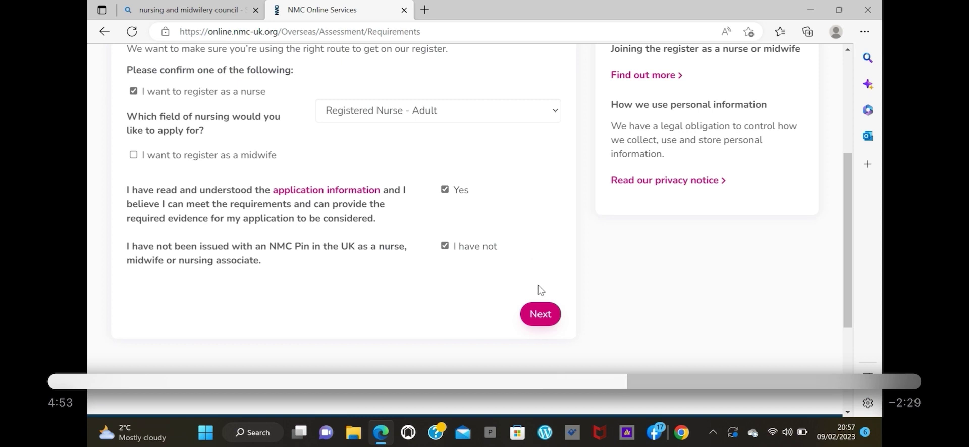
{"action": "left_click", "coordinate": [541, 314]}
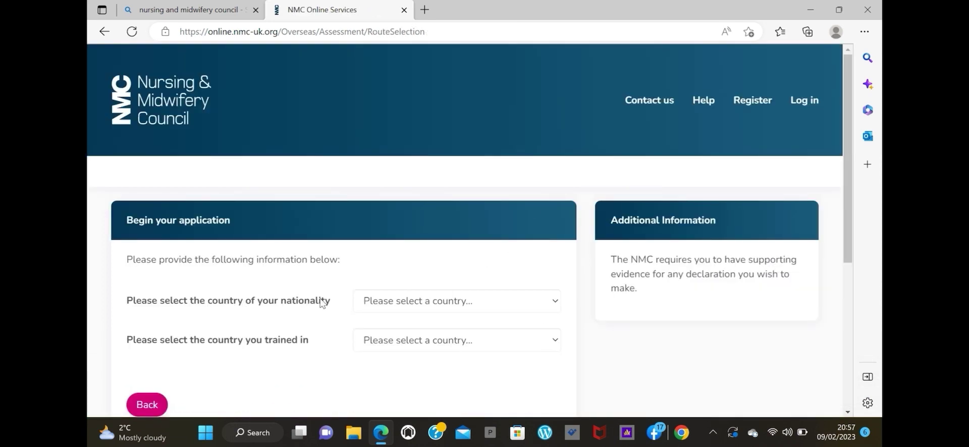
Choose Nigeria as both the nationality country and the country of training
{"action": "left_click", "coordinate": [397, 302]}
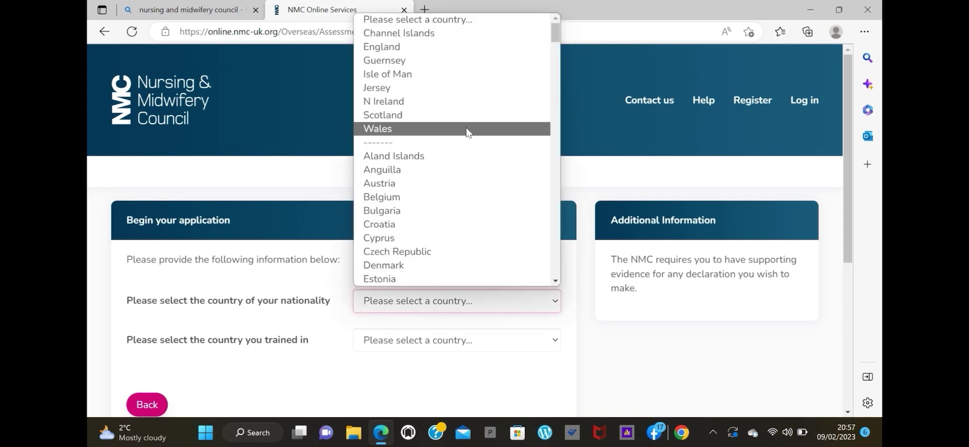
{"action": "left_click_drag", "start_coordinate": [557, 36], "coordinate": [556, 197]}
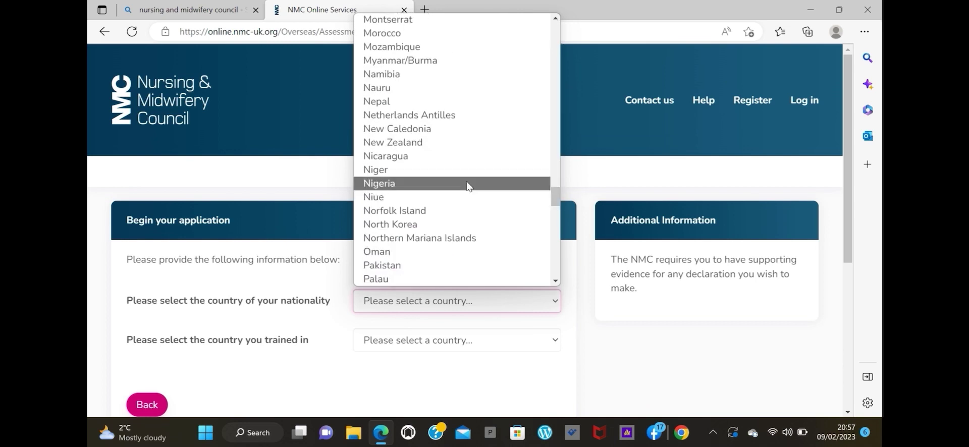
{"action": "left_click", "coordinate": [468, 185]}
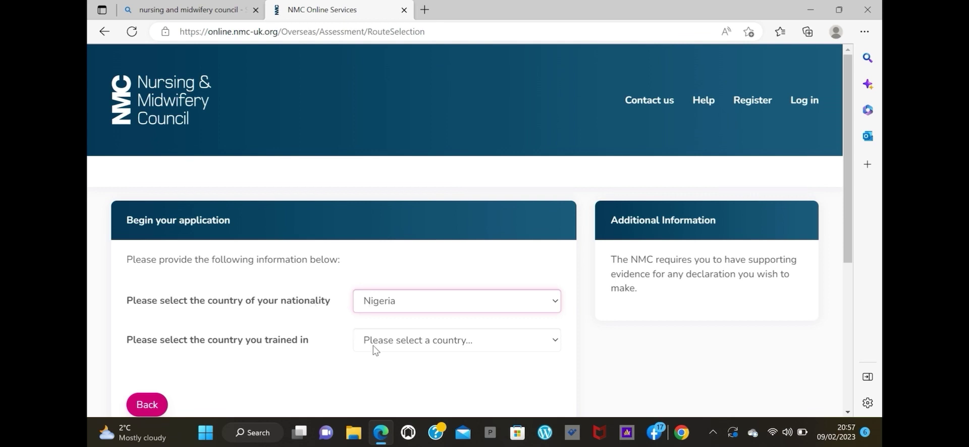
{"action": "left_click", "coordinate": [420, 350]}
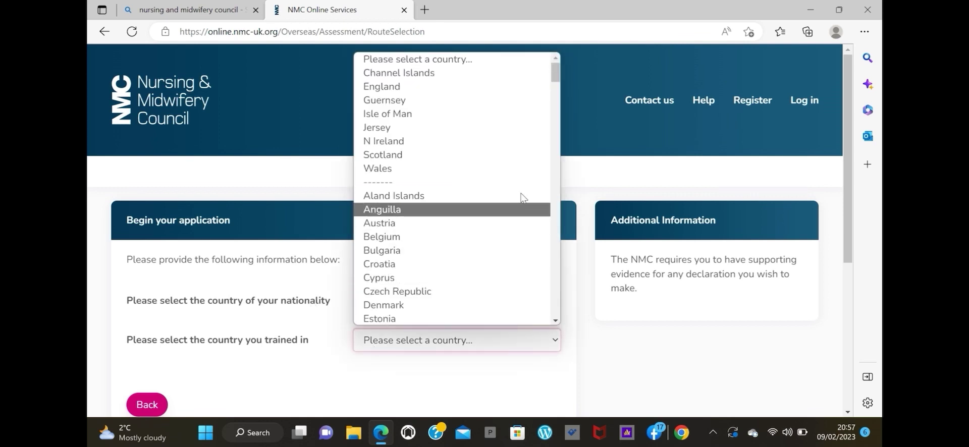
{"action": "left_click_drag", "start_coordinate": [555, 72], "coordinate": [582, 252]}
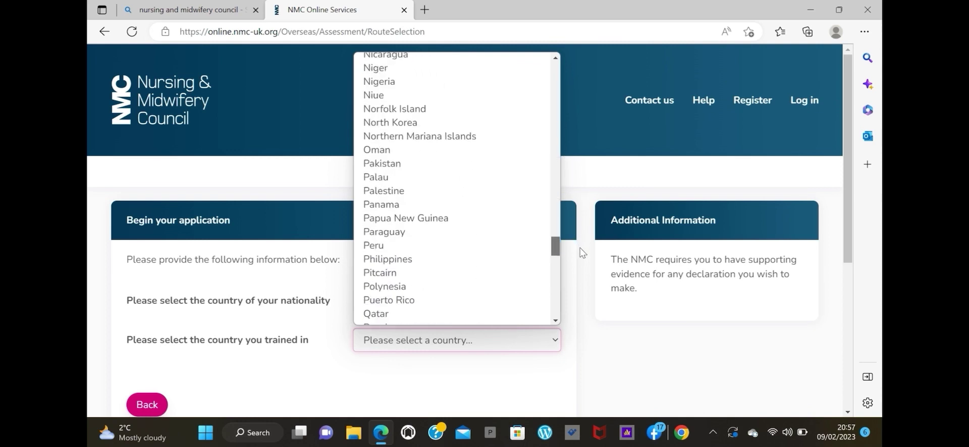
{"action": "left_click", "coordinate": [481, 85]}
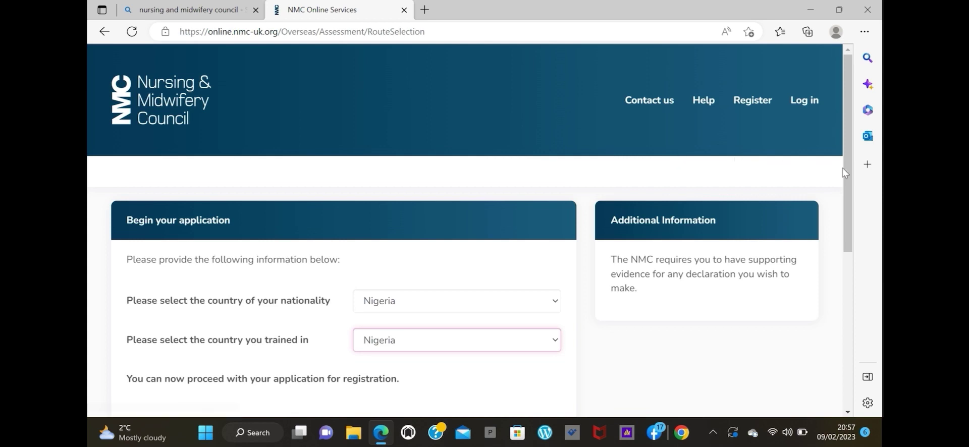
{"action": "left_click_drag", "start_coordinate": [847, 177], "coordinate": [852, 232]}
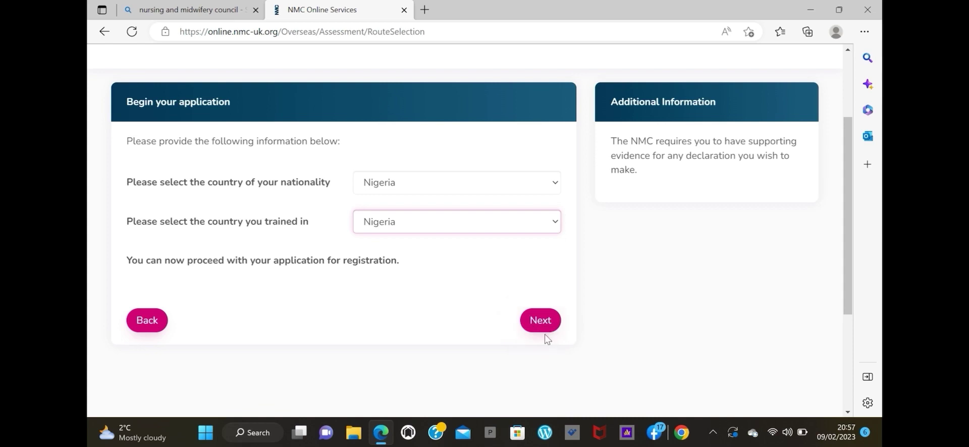
Review the Nurse - Adult / Nigeria summary and tick the 'I understand' declaration
{"action": "left_click", "coordinate": [540, 322]}
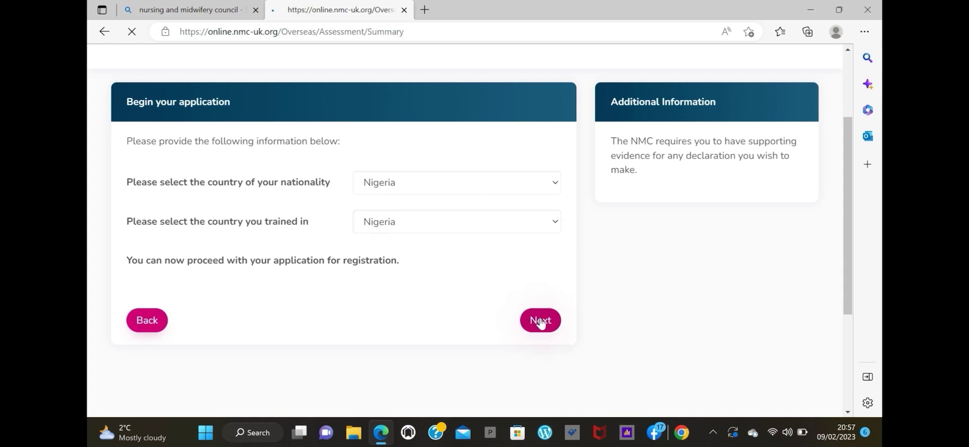
{"action": "left_click_drag", "start_coordinate": [847, 160], "coordinate": [848, 273]}
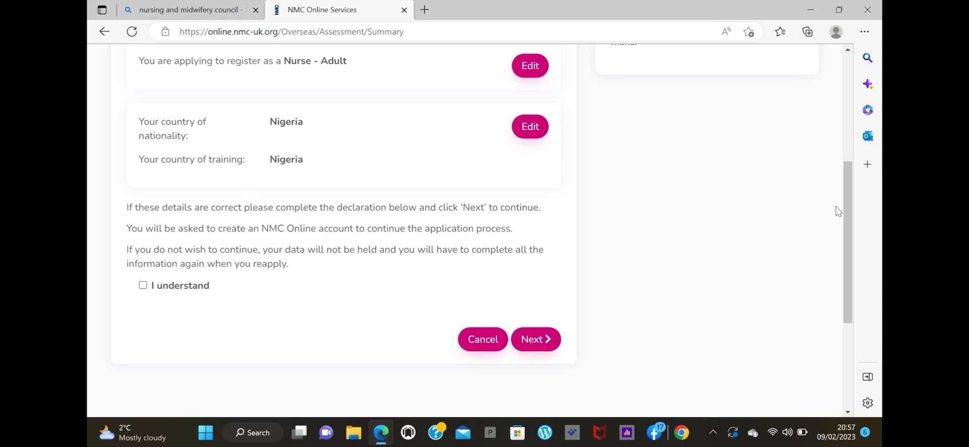
{"action": "scroll", "coordinate": [847, 207], "scroll_direction": "up", "scroll_amount": 1}
{"action": "left_click_drag", "start_coordinate": [851, 191], "coordinate": [852, 193]}
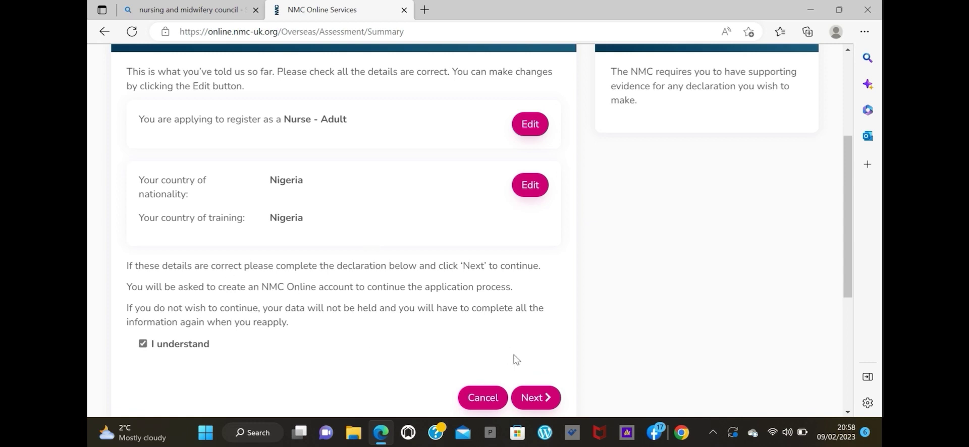
Submit the summary to finish the assessment and reach the NMC Online sign-up page
{"action": "left_click", "coordinate": [534, 398]}
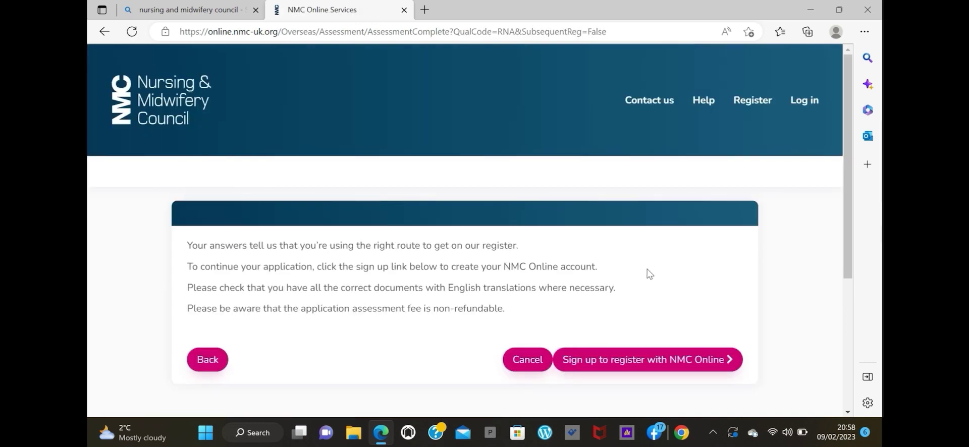
{"action": "left_click_drag", "start_coordinate": [849, 220], "coordinate": [857, 251]}
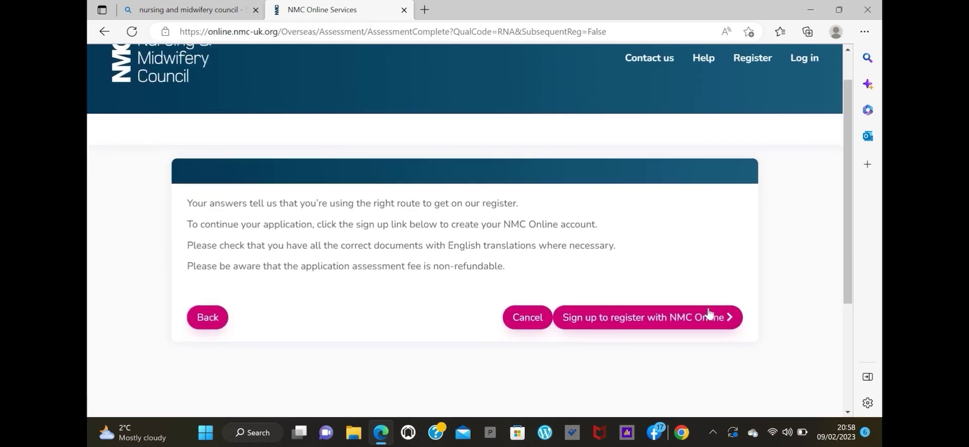